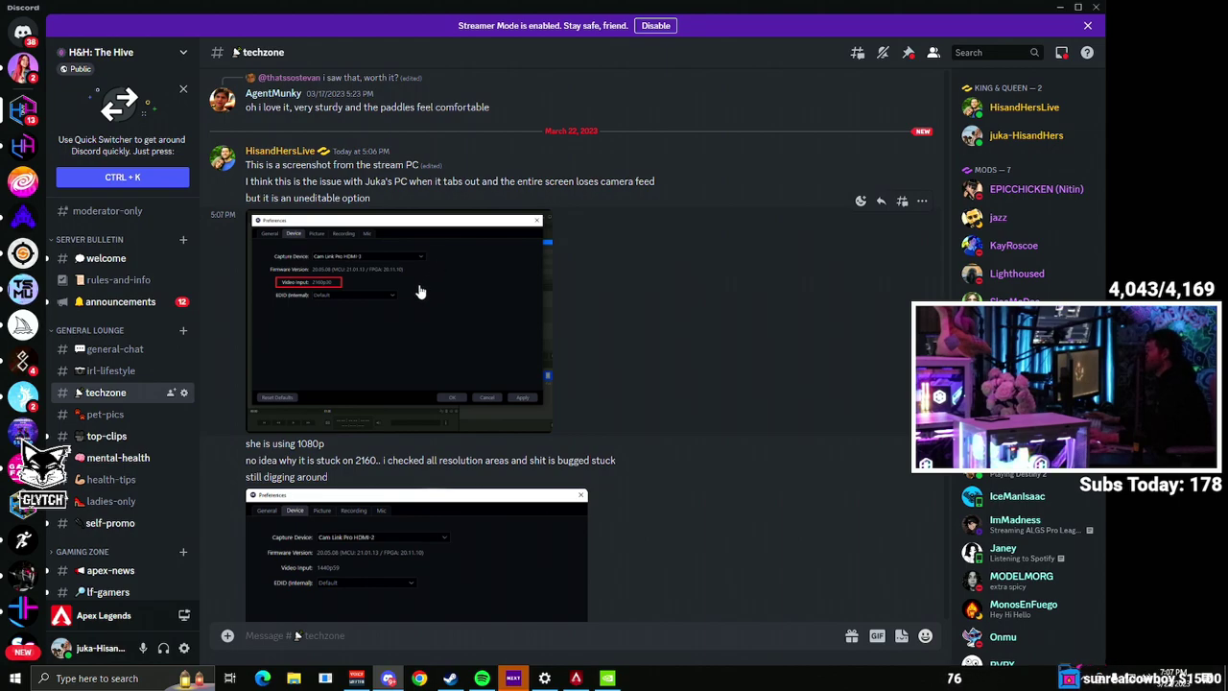
- Enlarge the Preferences screenshot showing the Cam Link Pro HDMI-3 input at 2160p30 with Default EDID
click(416, 289)
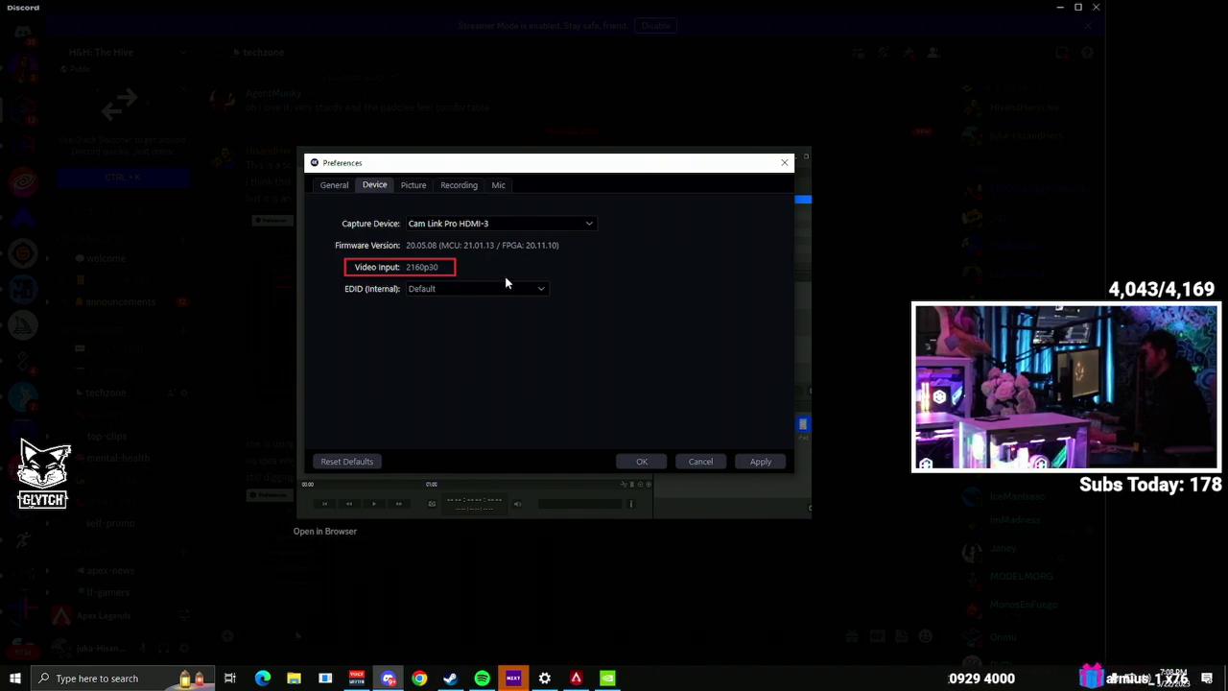
- Check the Cam Link Pro at 1920 × 1080, 120 Hz in Advanced display settings, then return to Discord
key(Escape)
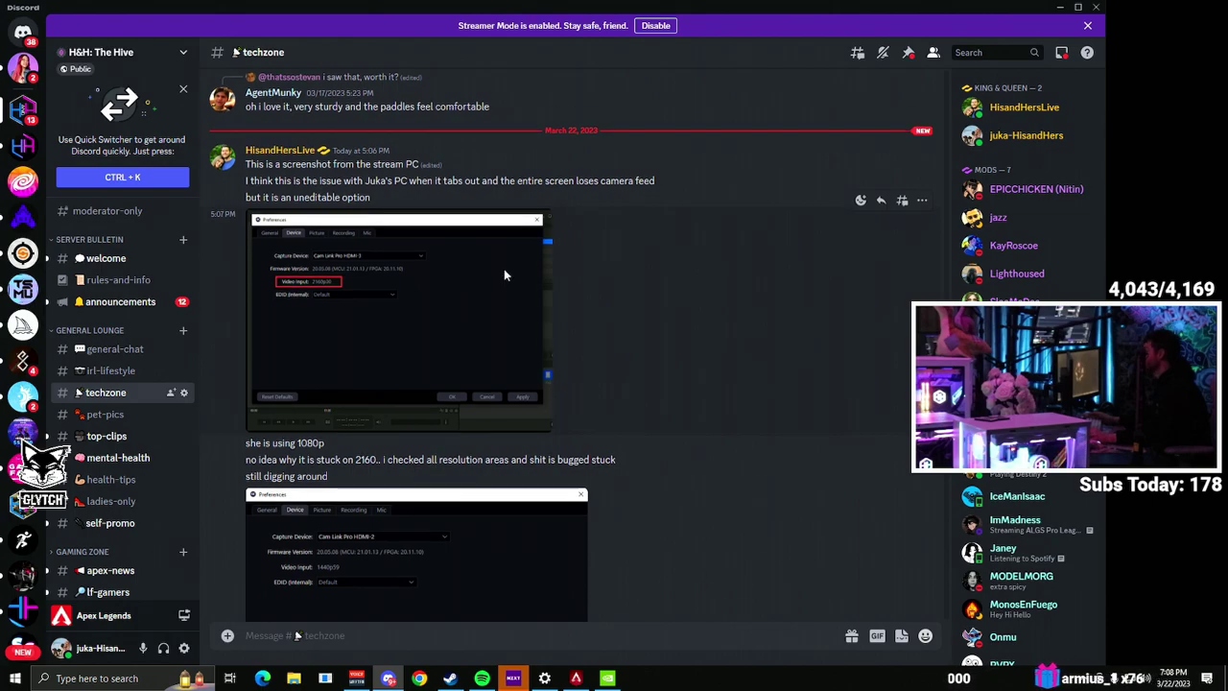
scroll(504, 269, down, 3)
click(544, 679)
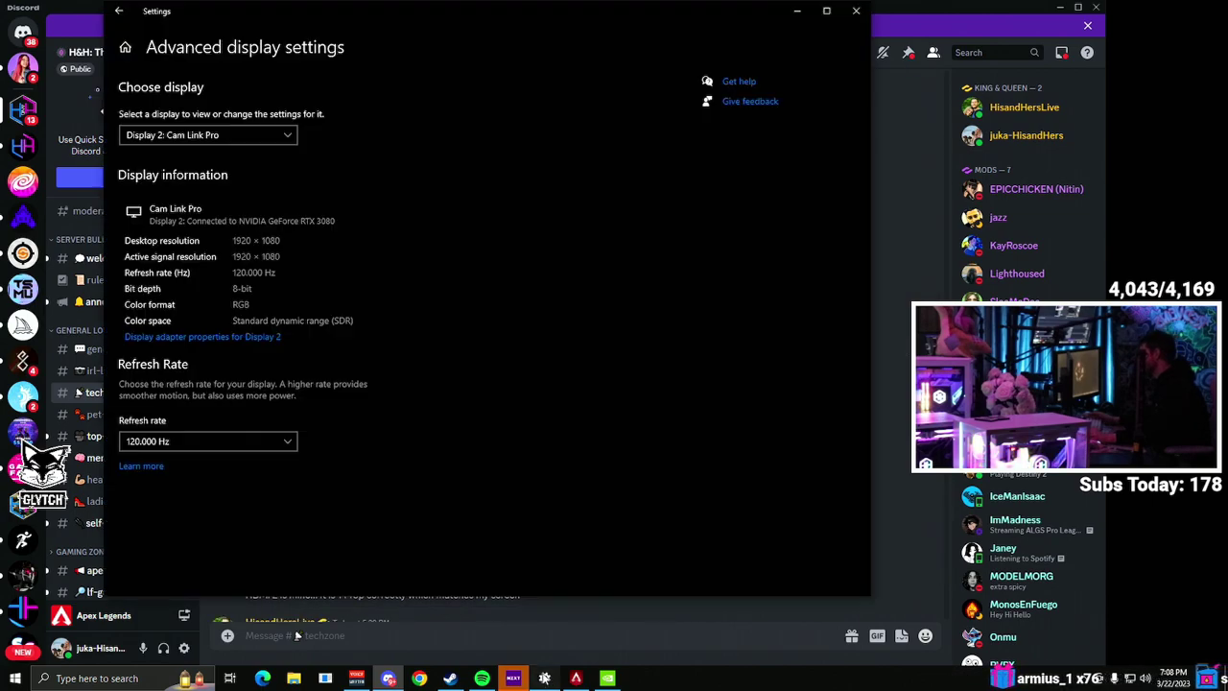
drag(276, 25, 347, 33)
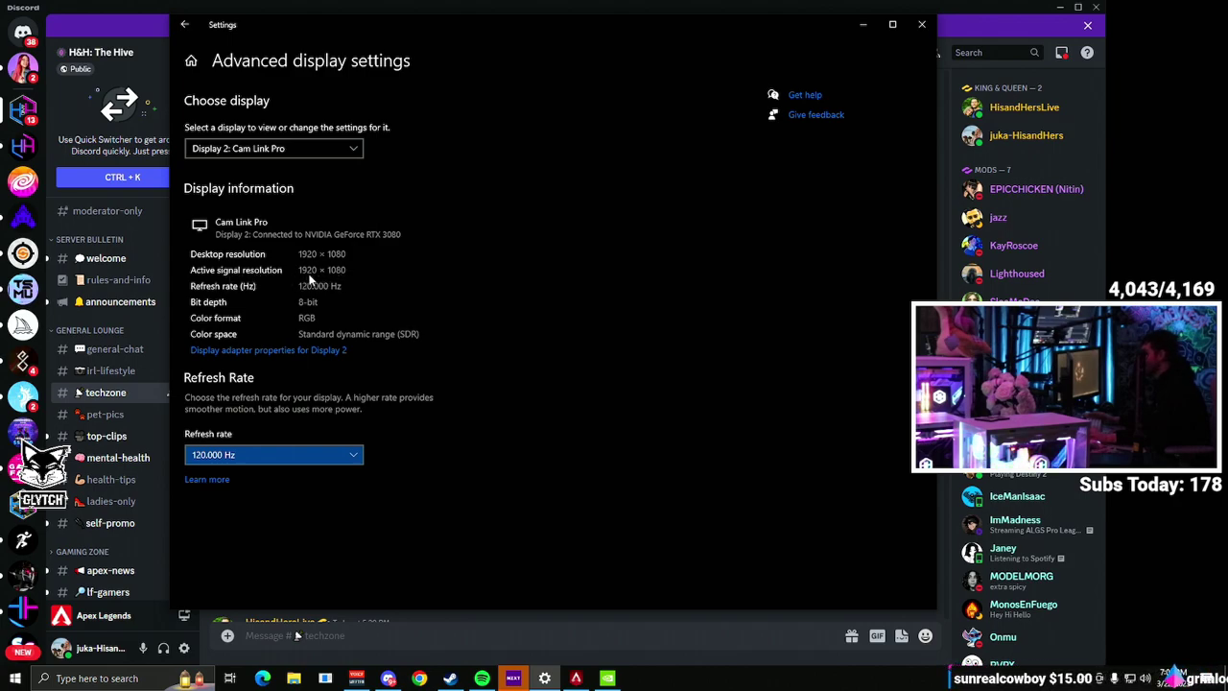
click(163, 9)
- Scroll the techzone chat and enlarge the photo of the Cam Link Pro at 3840 × 2160, 30 Hz
scroll(404, 368, down, 10)
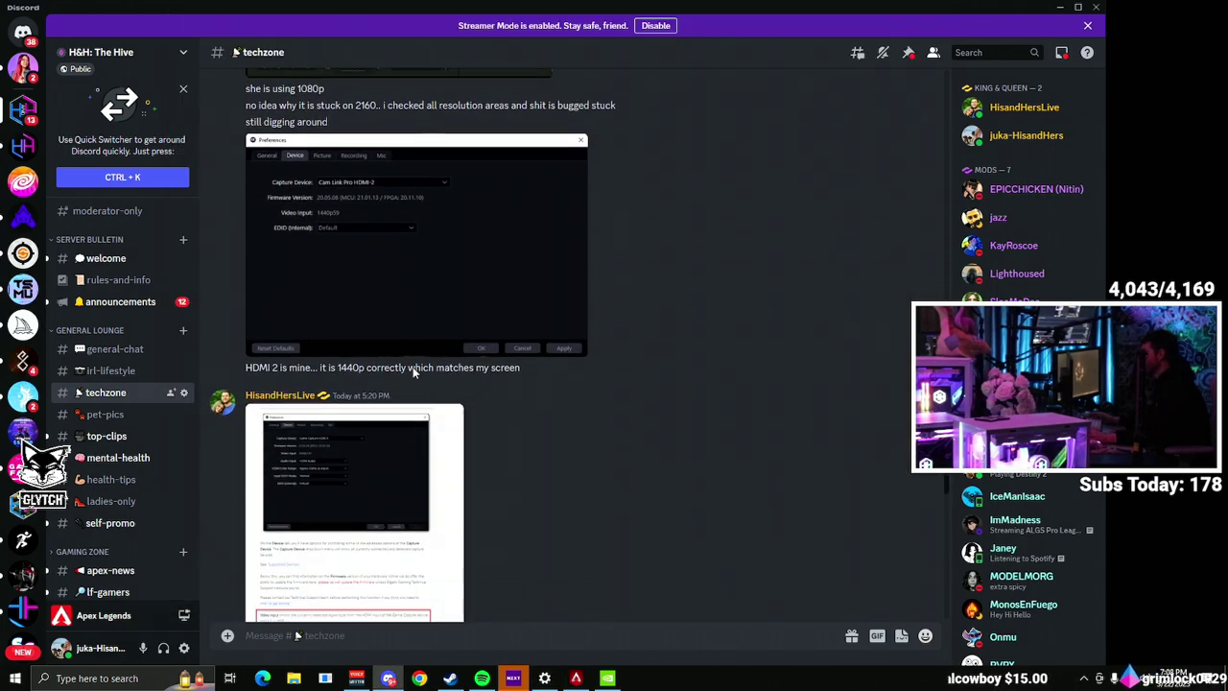
scroll(375, 340, down, 4)
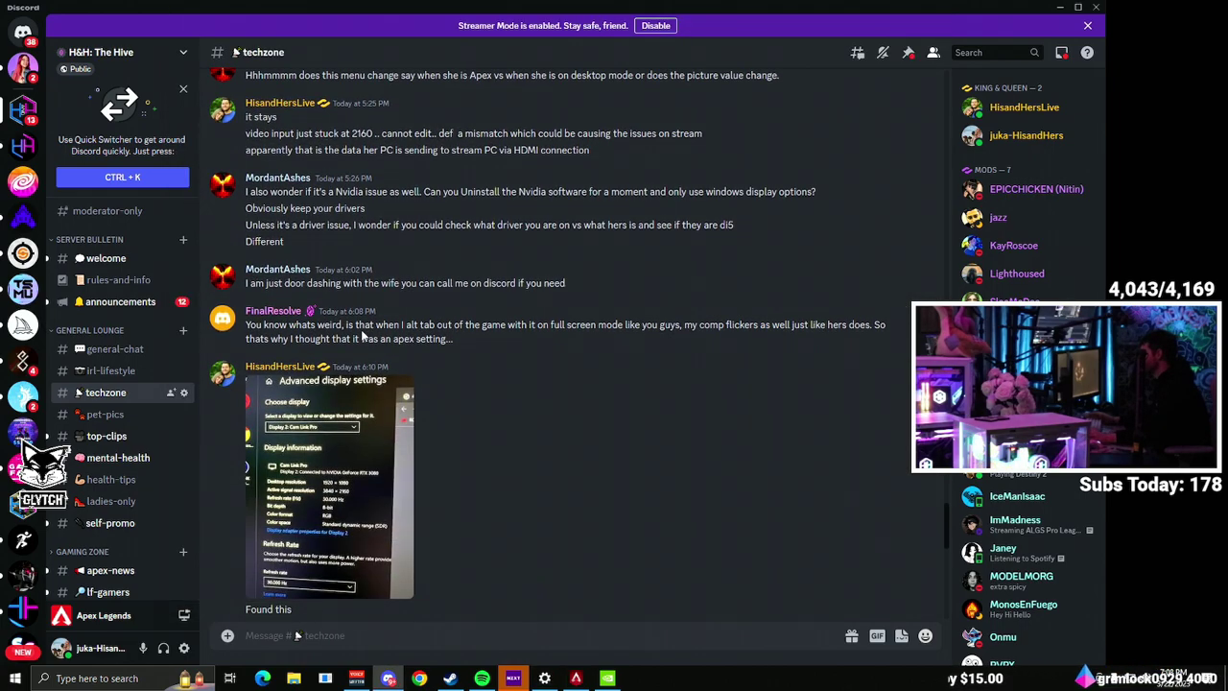
click(405, 355)
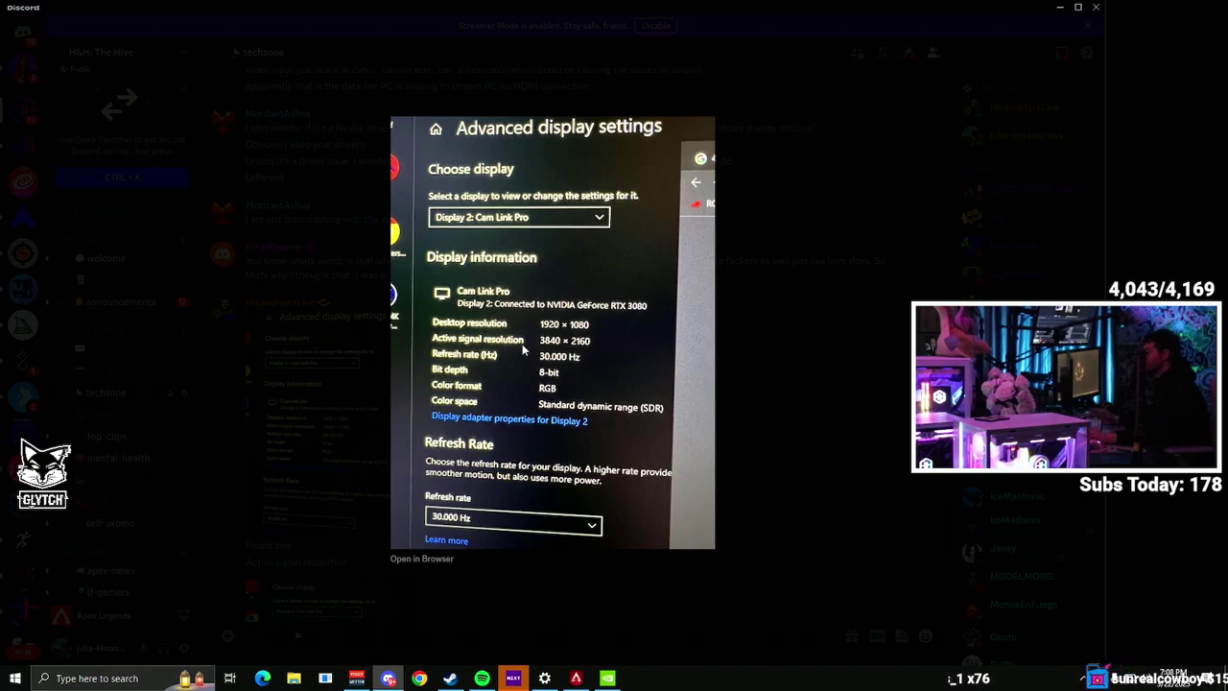
- Back in Advanced display settings, view the VX2433wm display details, then return to the Cam Link Pro
click(436, 630)
click(544, 679)
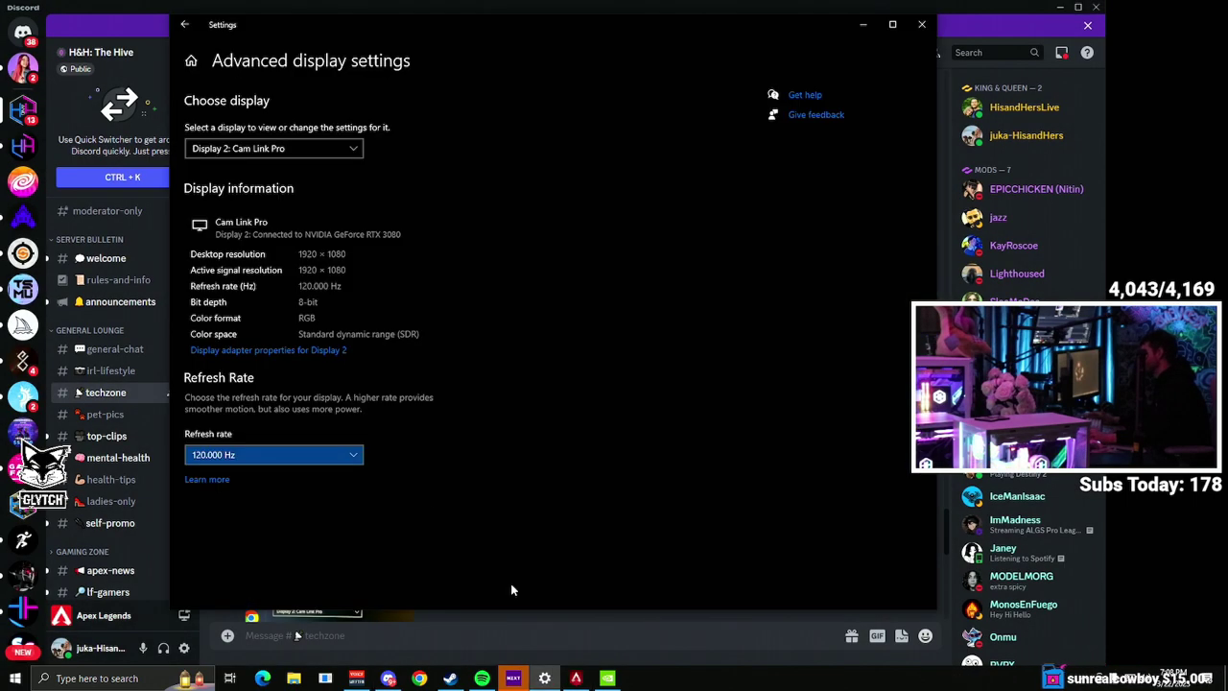
click(307, 150)
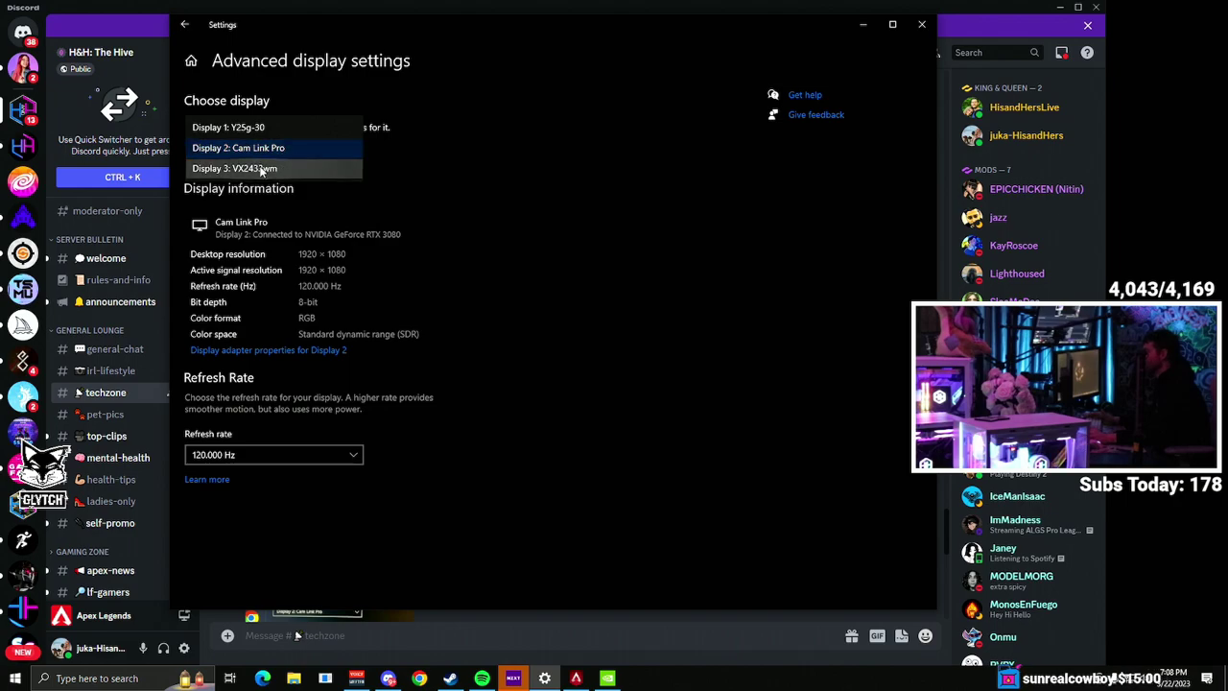
click(254, 168)
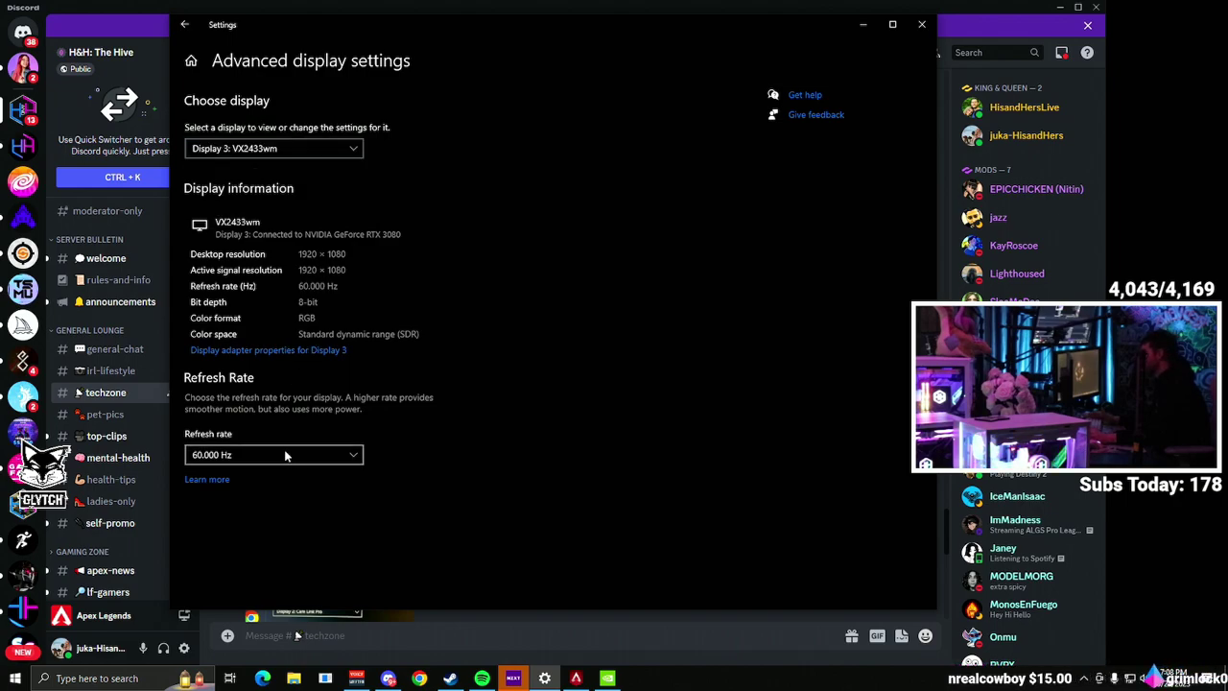
click(299, 151)
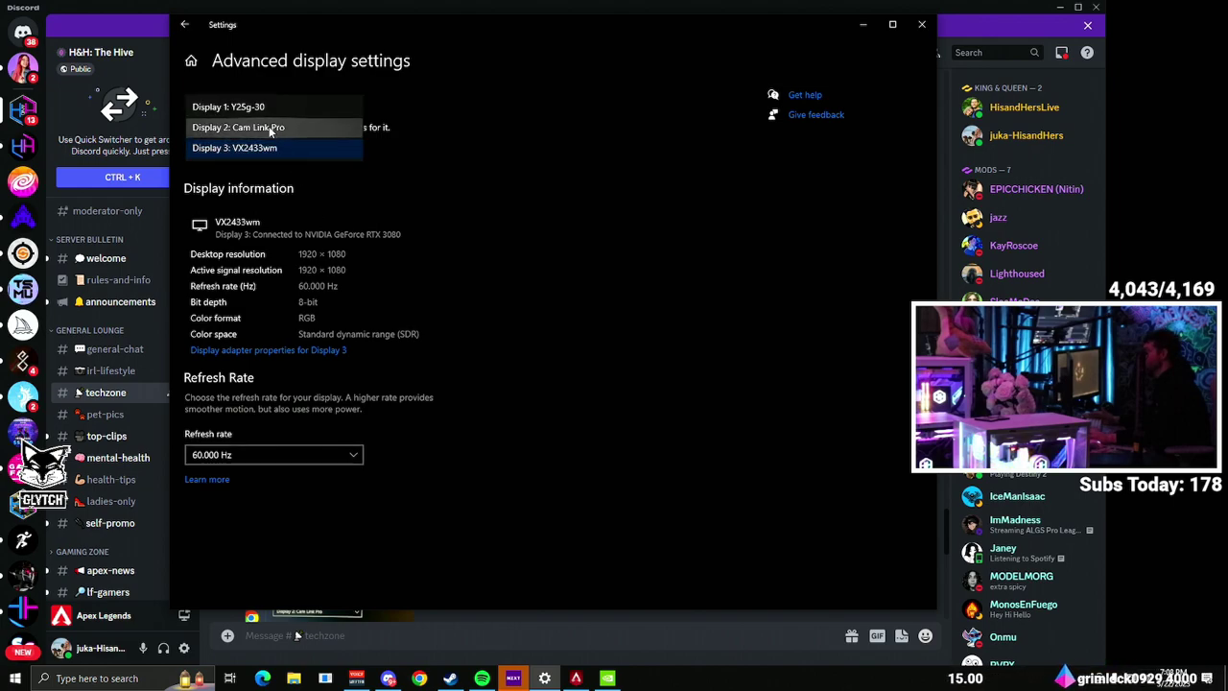
click(271, 132)
- Leave the Cam Link Pro refresh rate at 120.000 Hz without changing it
click(303, 455)
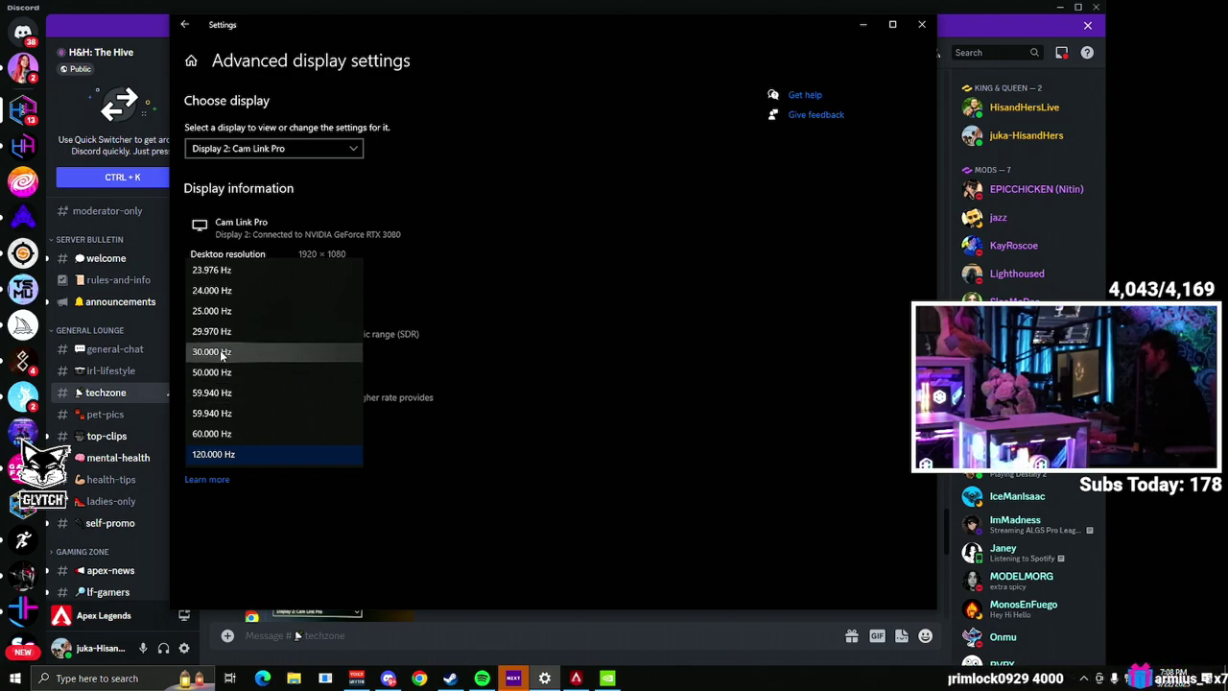
click(271, 454)
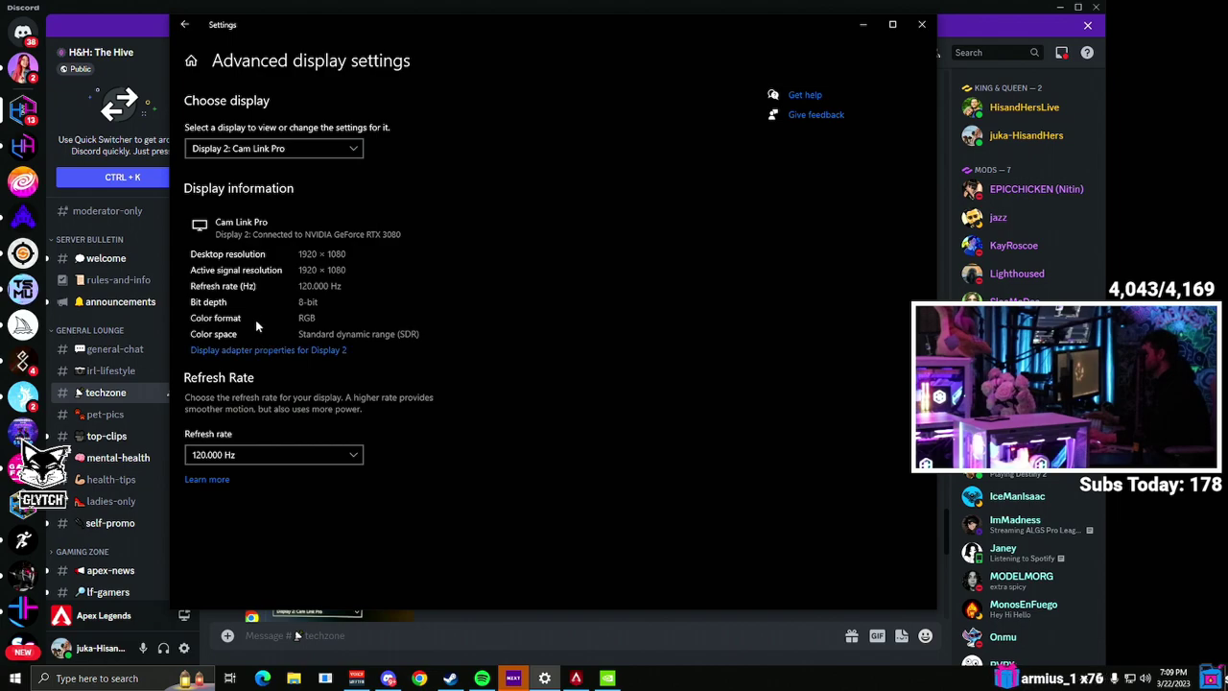
click(235, 454)
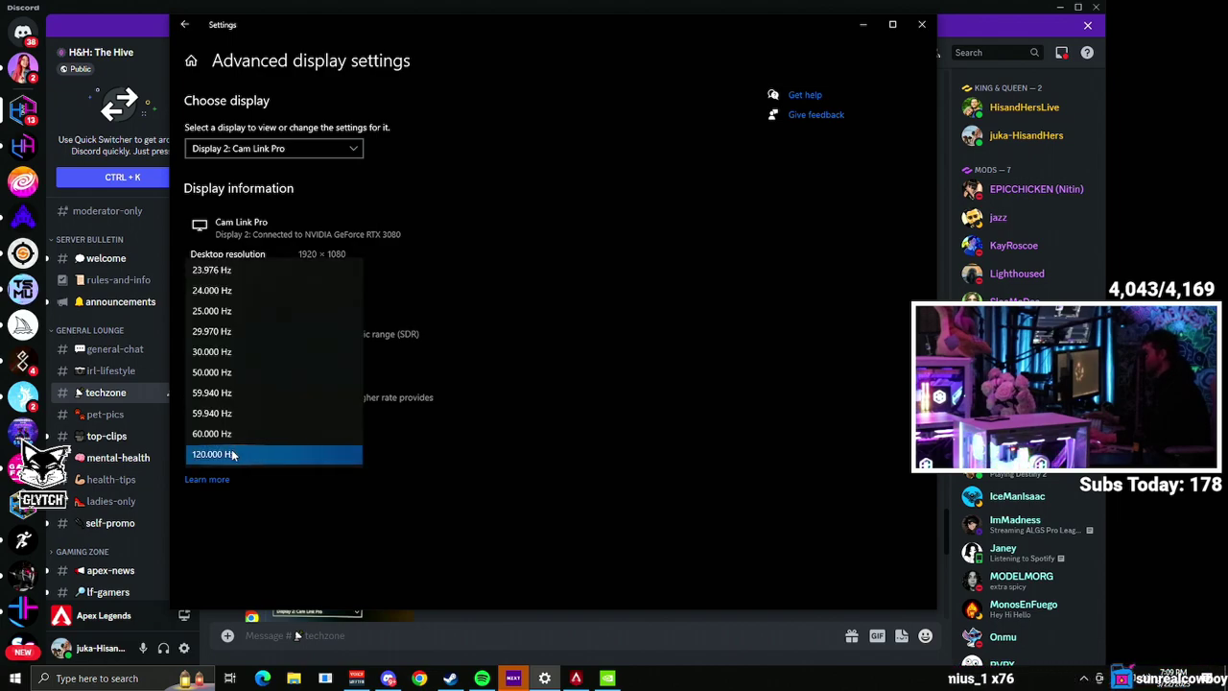
click(232, 454)
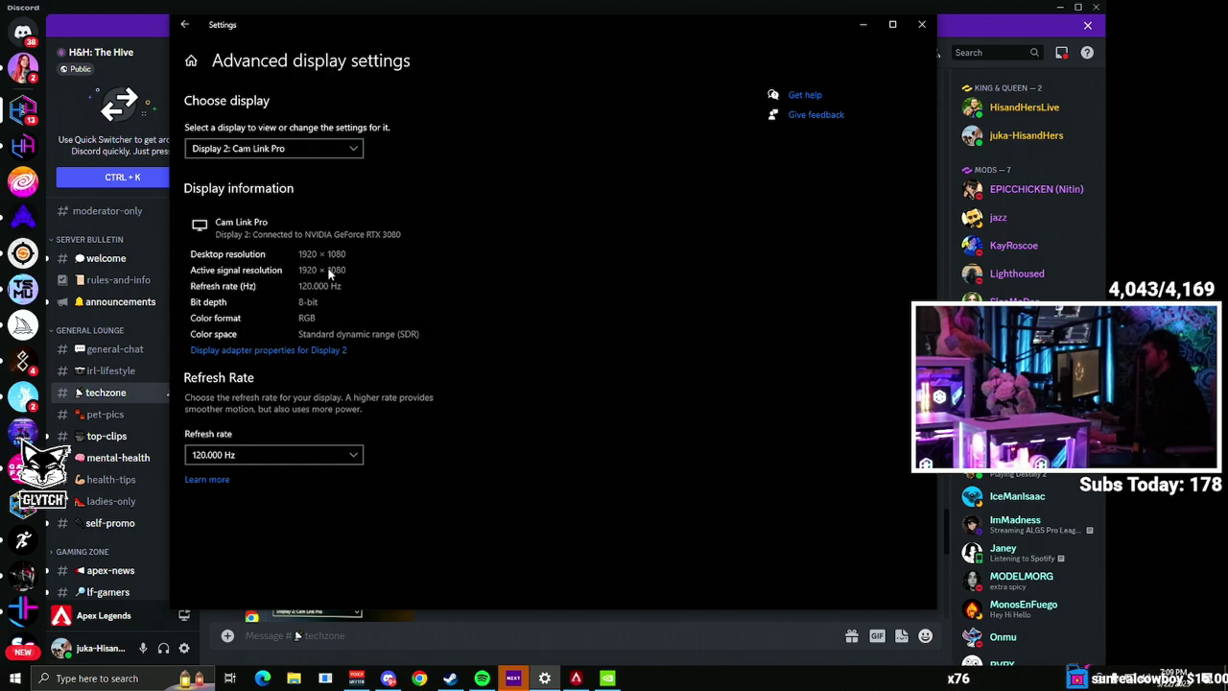
click(292, 451)
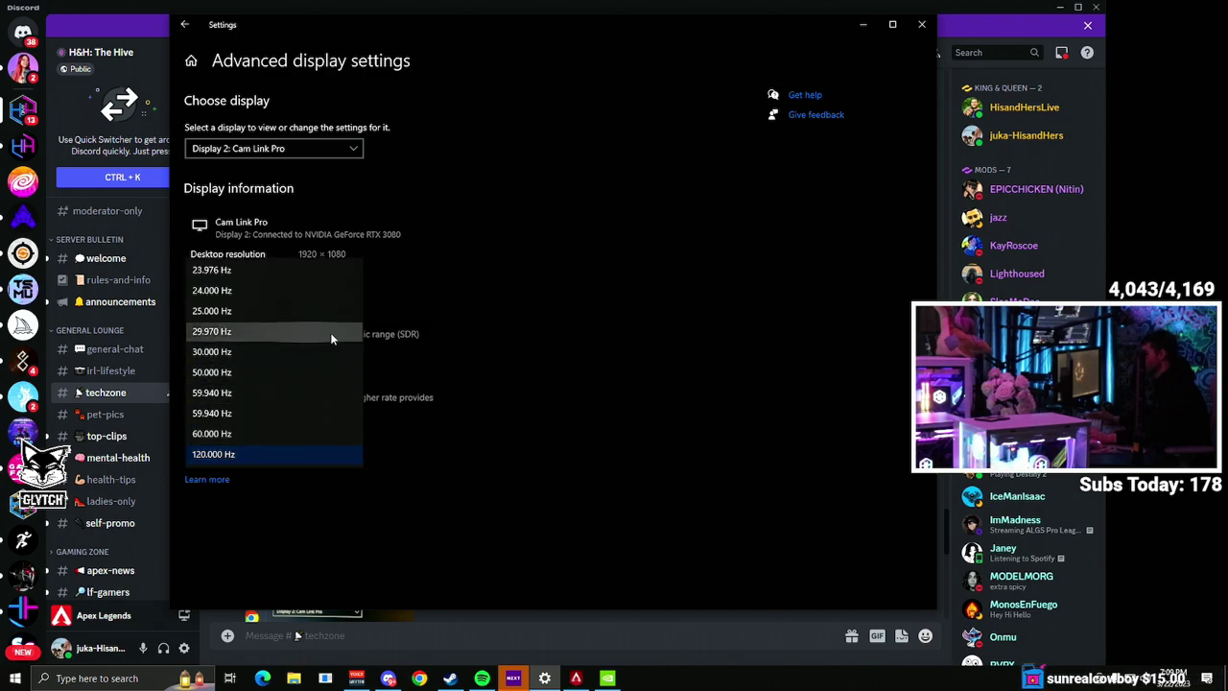
key(Escape)
click(307, 153)
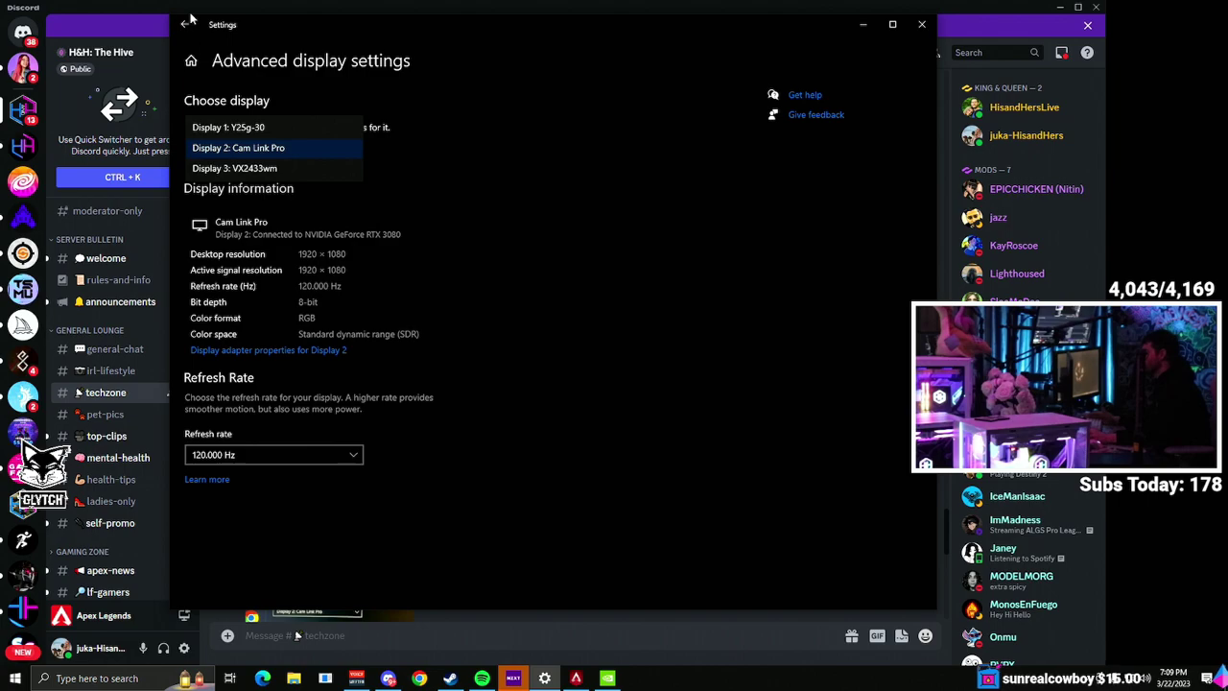
- Return to Discord and reopen the photo of the Cam Link Pro at 3840 × 2160, 30.000 Hz
key(alt+Tab)
click(384, 326)
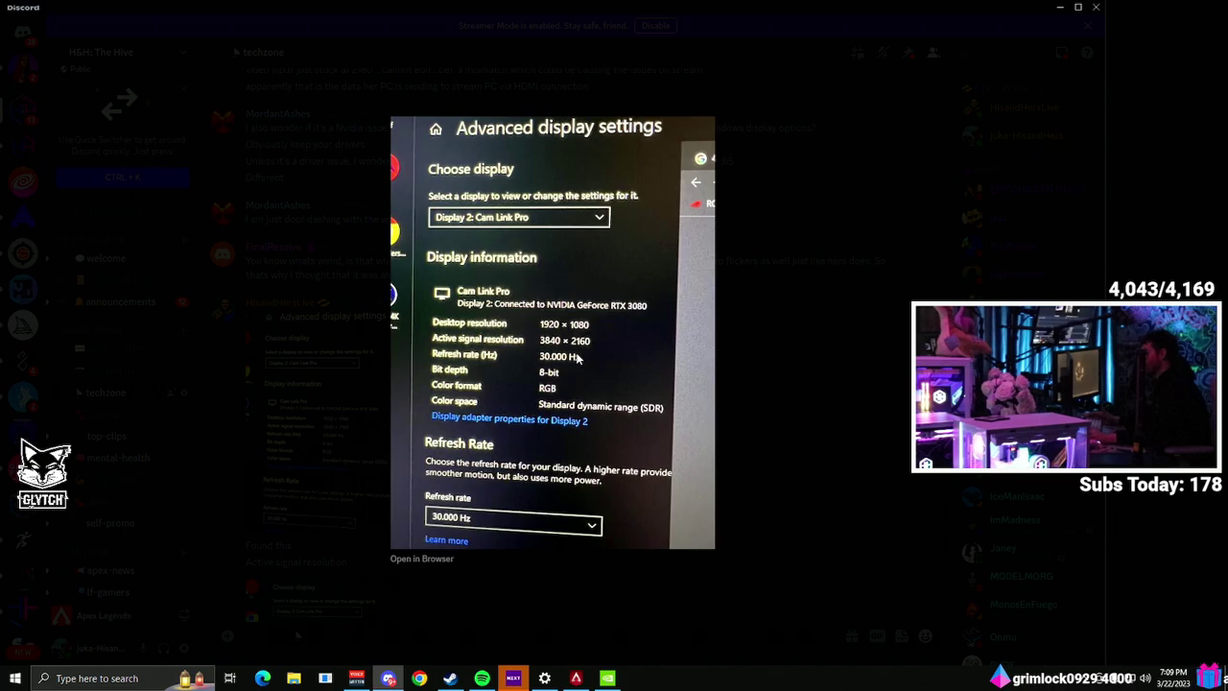
click(359, 660)
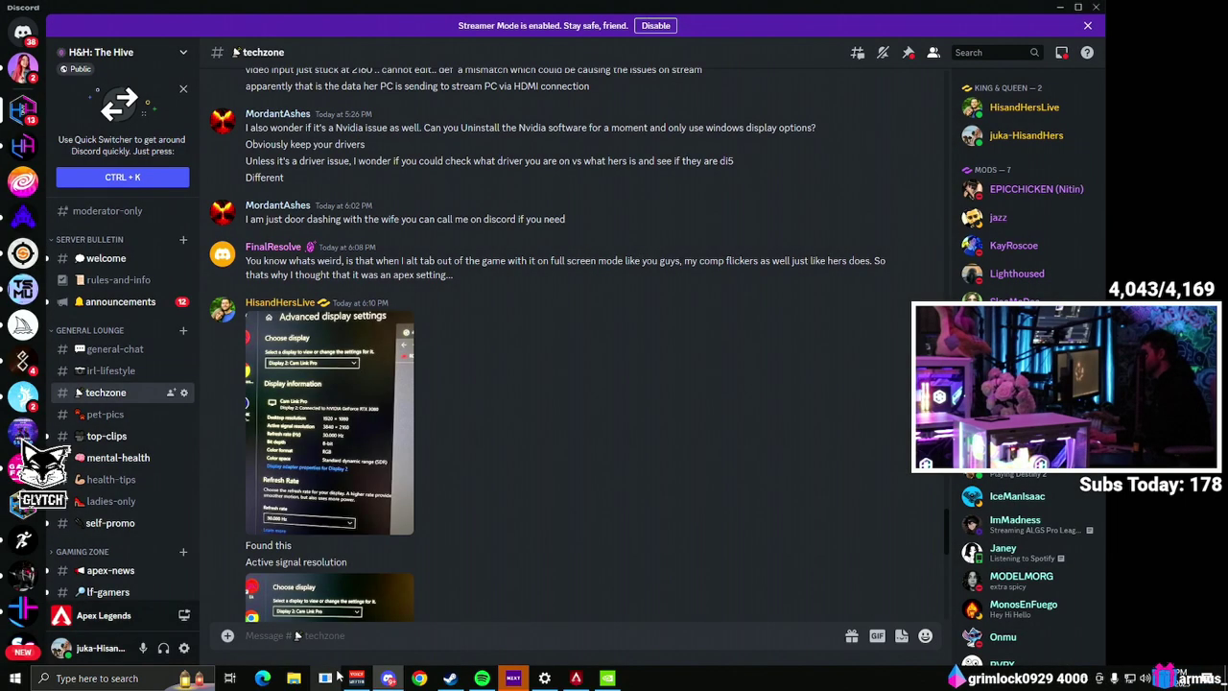
click(351, 408)
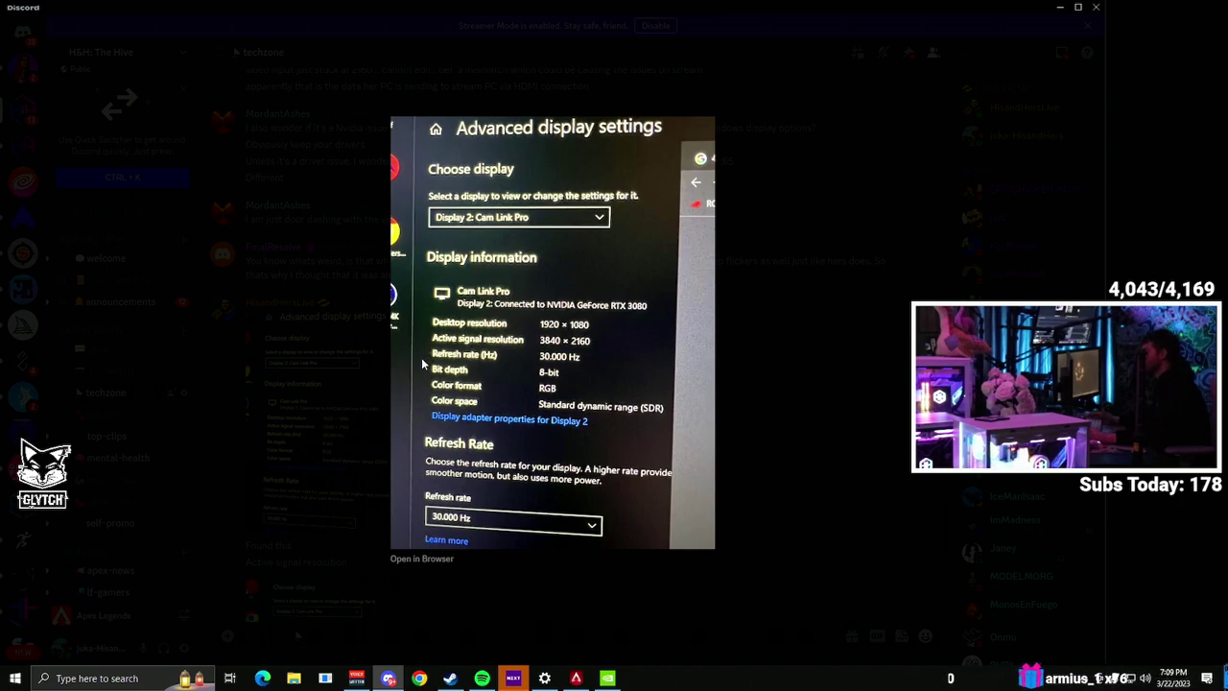
- In a maximized NVIDIA Control Panel, open the Customize resolutions dialog, which lists 1728 × 1080 at 240Hz
click(580, 585)
click(607, 678)
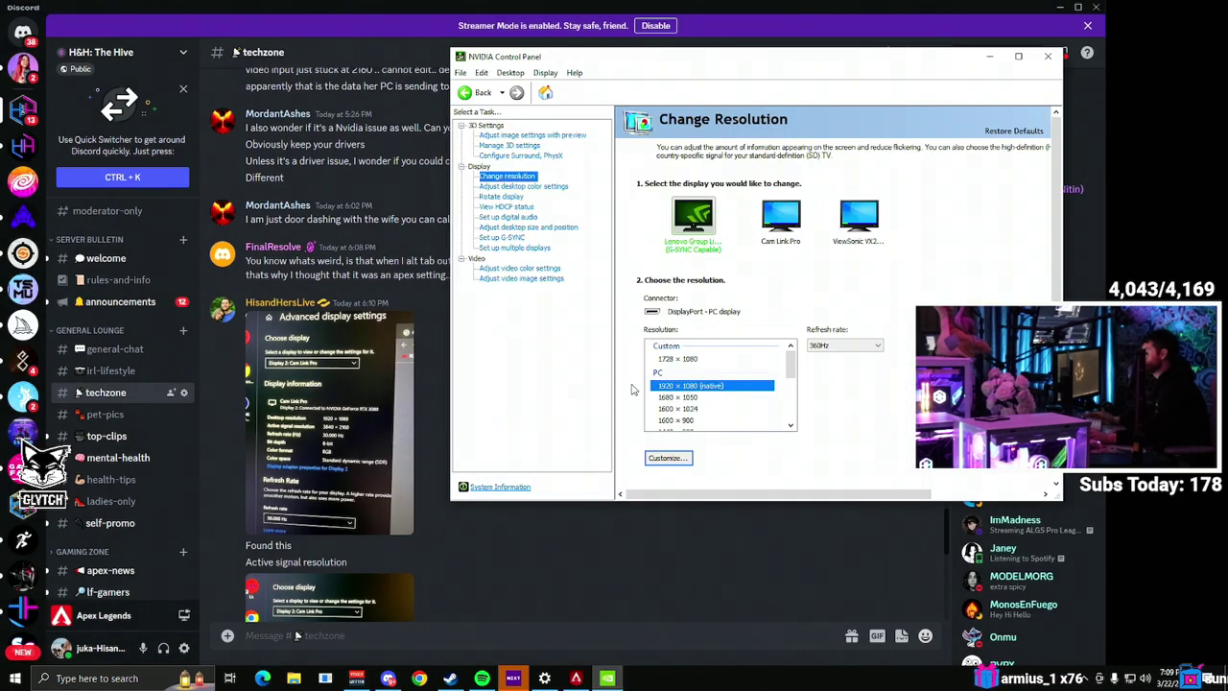
double_click(606, 48)
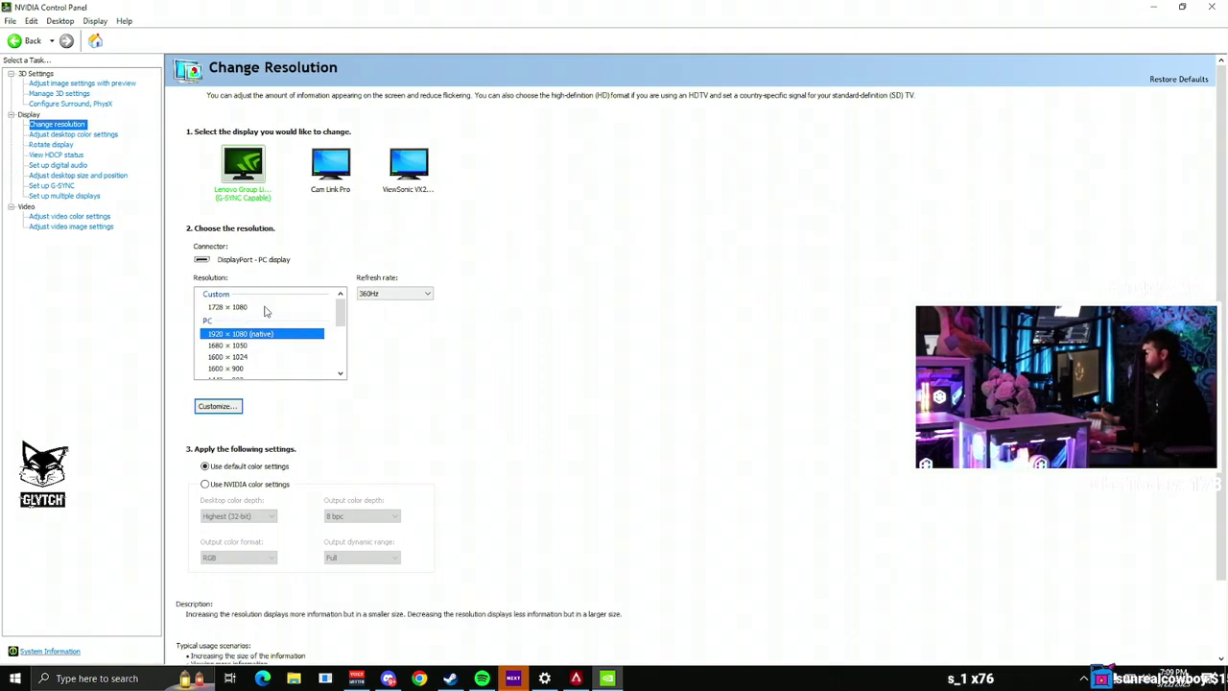
click(234, 407)
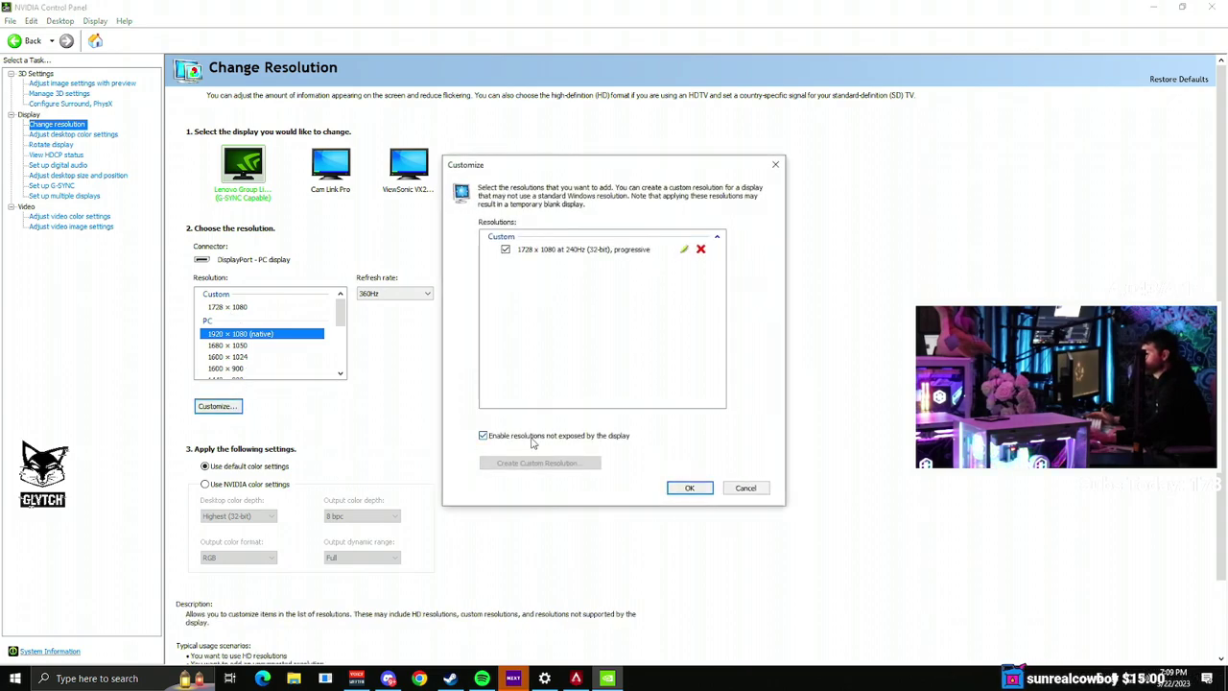